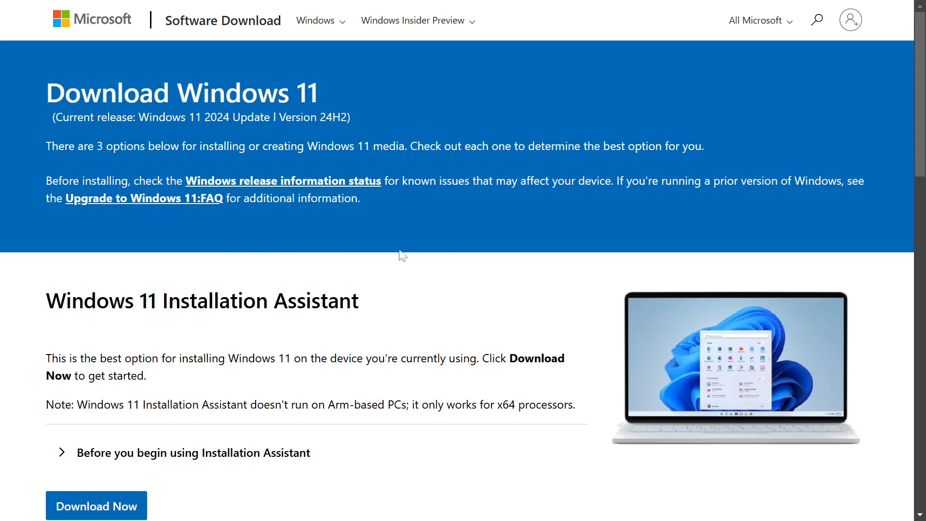
Request the Windows 11 (multi-edition ISO for x64 devices) disk image from the Windows 11 download page
{"action": "left_click_drag", "start_coordinate": [920, 94], "coordinate": [912, 294]}
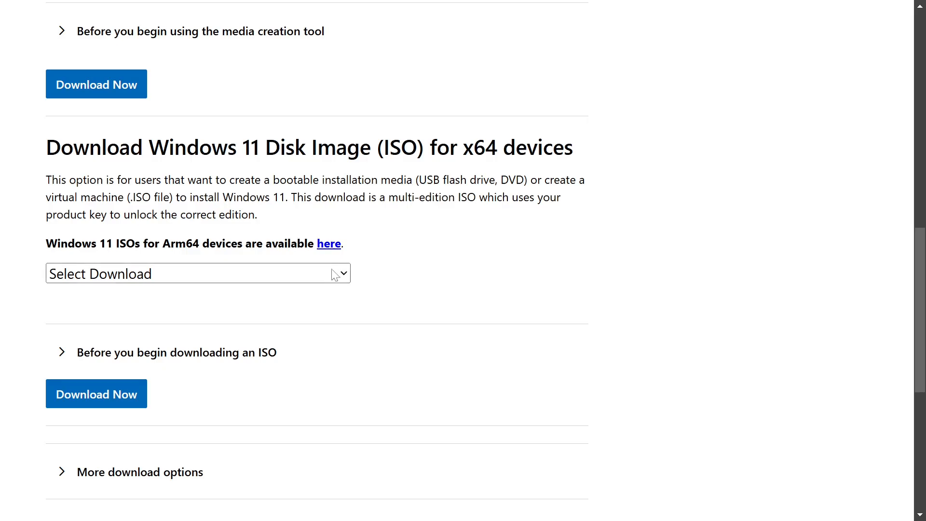
{"action": "left_click", "coordinate": [341, 276]}
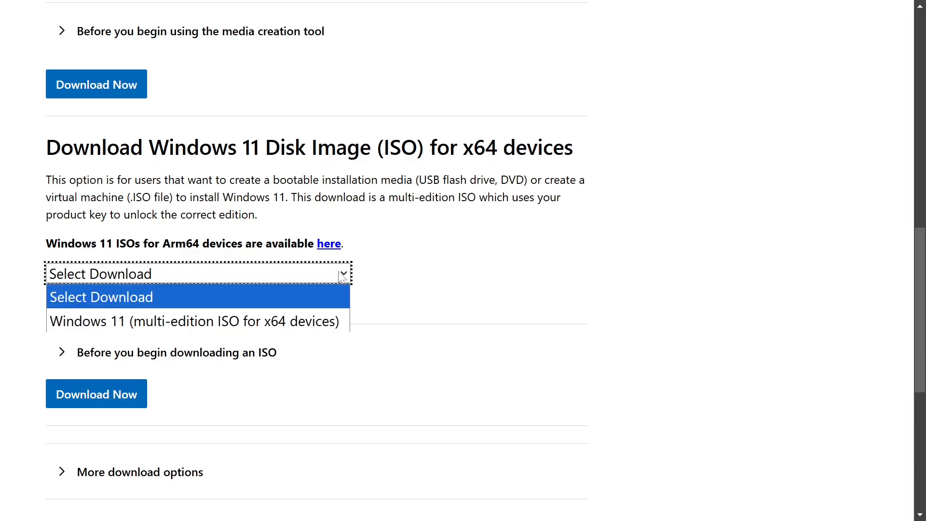
{"action": "left_click", "coordinate": [342, 322]}
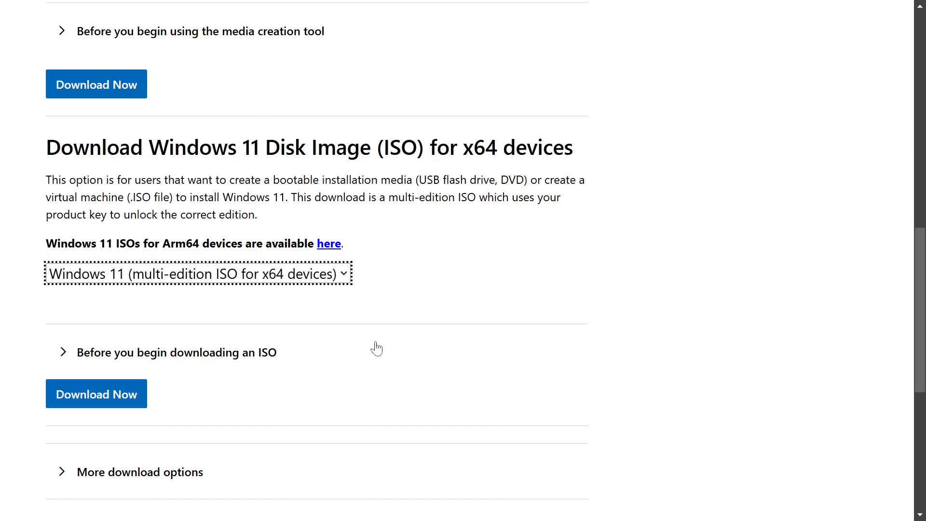
{"action": "left_click", "coordinate": [99, 399]}
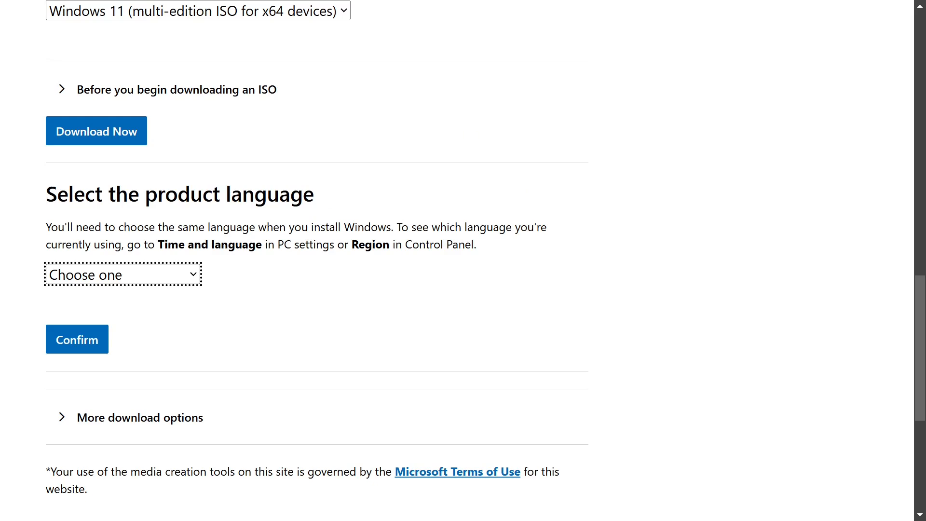
Confirm English (United States) as the product language and save the 64-bit download in Downloads as Win11_24H2_English_x64.iso
{"action": "left_click", "coordinate": [191, 279]}
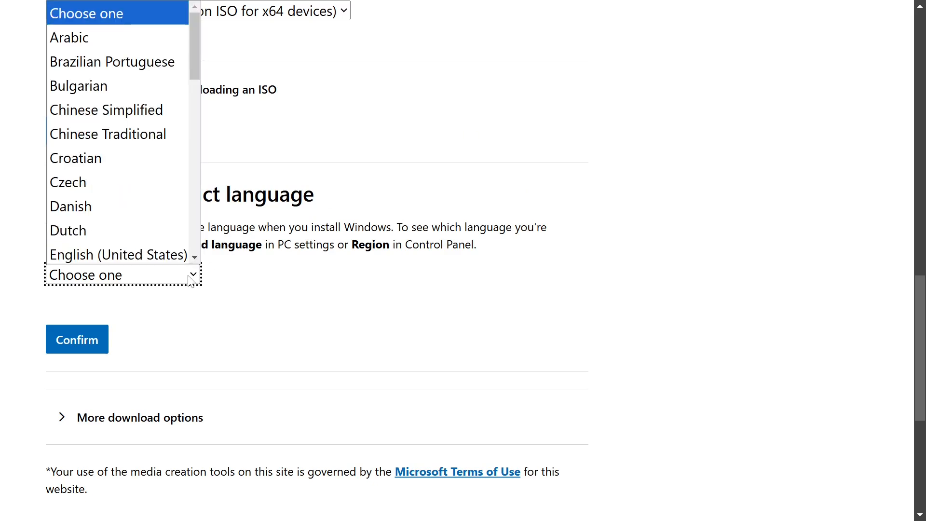
{"action": "scroll", "coordinate": [147, 251], "scroll_direction": "down", "scroll_amount": 1}
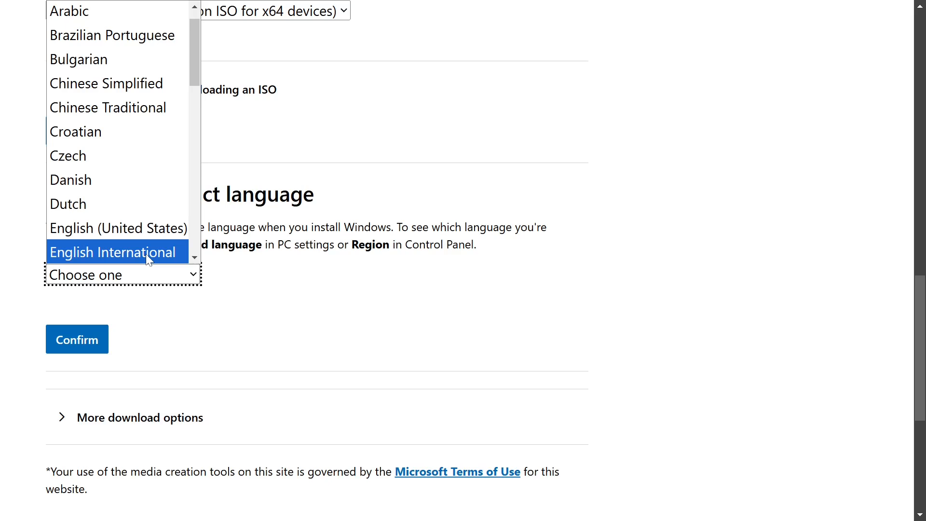
{"action": "left_click", "coordinate": [147, 229]}
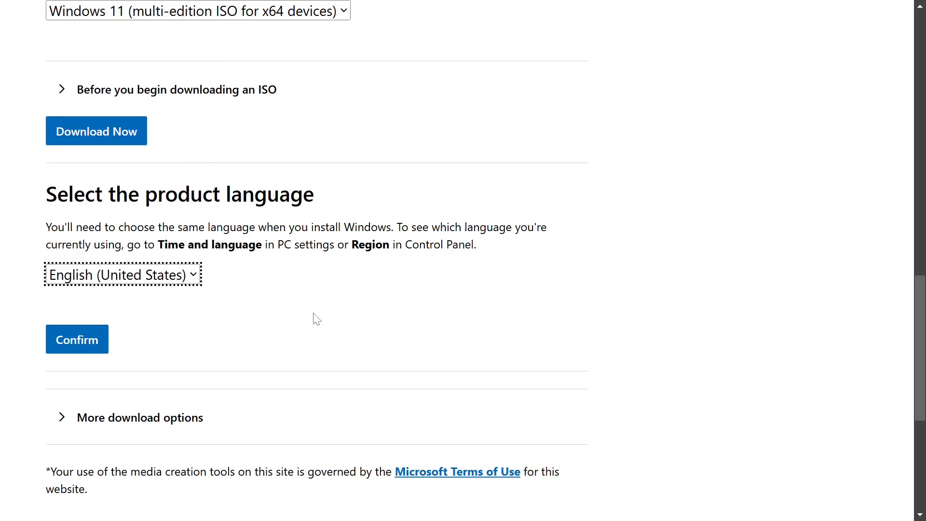
{"action": "left_click", "coordinate": [86, 340]}
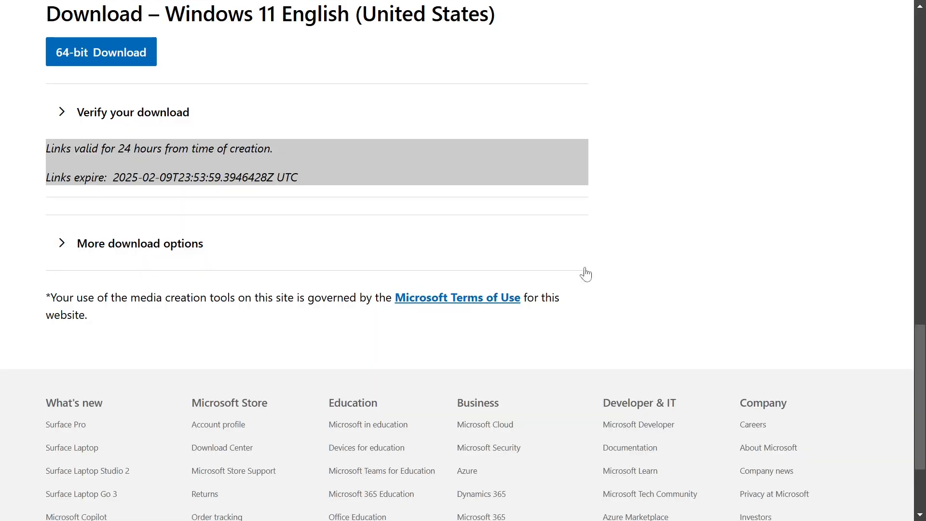
{"action": "left_click", "coordinate": [149, 61]}
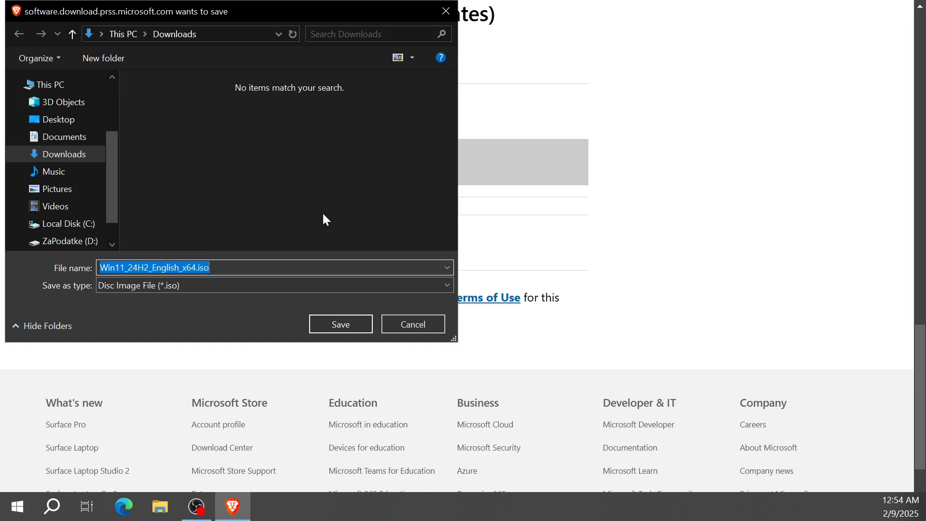
{"action": "left_click", "coordinate": [328, 328]}
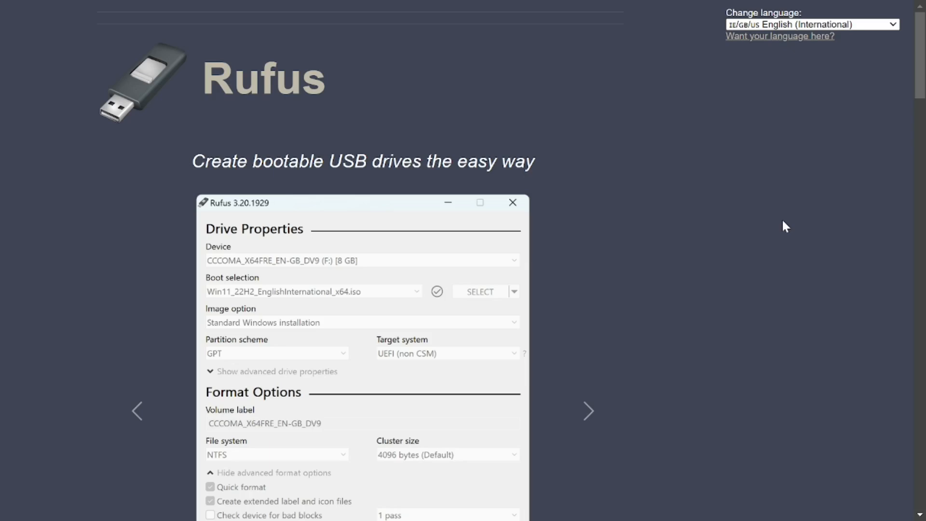
Look through the Rufus website for the program's download section
{"action": "left_click", "coordinate": [919, 110]}
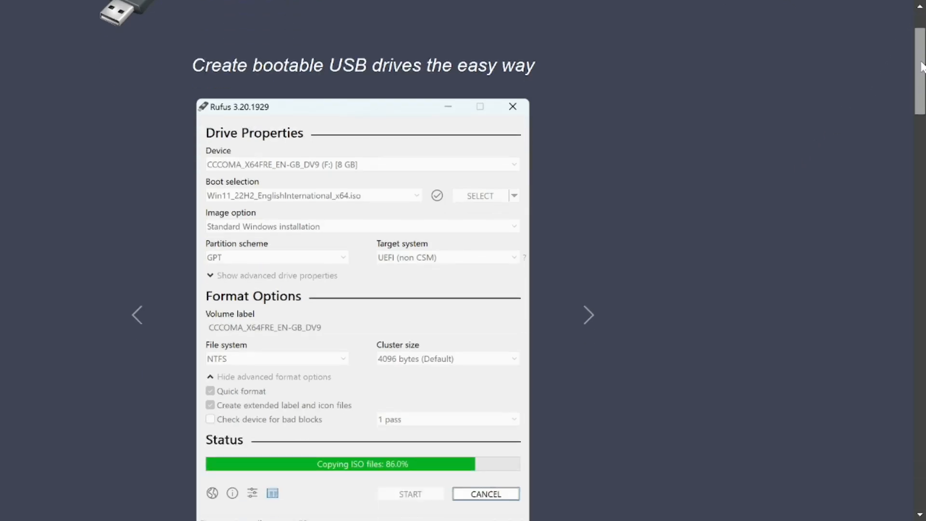
{"action": "left_click_drag", "start_coordinate": [919, 114], "coordinate": [919, 155]}
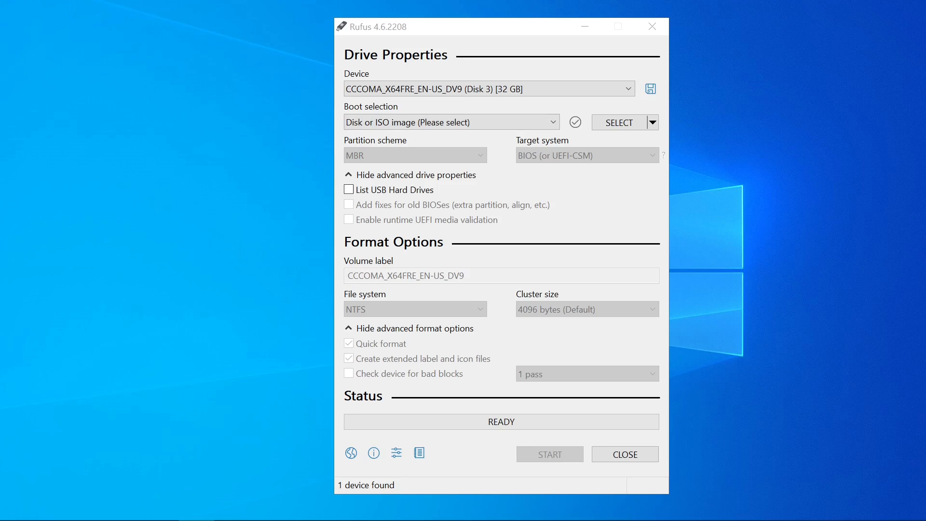
In Rufus, choose the 32 GB USB drive as the device and load Win11_24H2_English_x64.iso from Downloads as the boot image
{"action": "left_click", "coordinate": [578, 88]}
{"action": "left_click", "coordinate": [535, 108]}
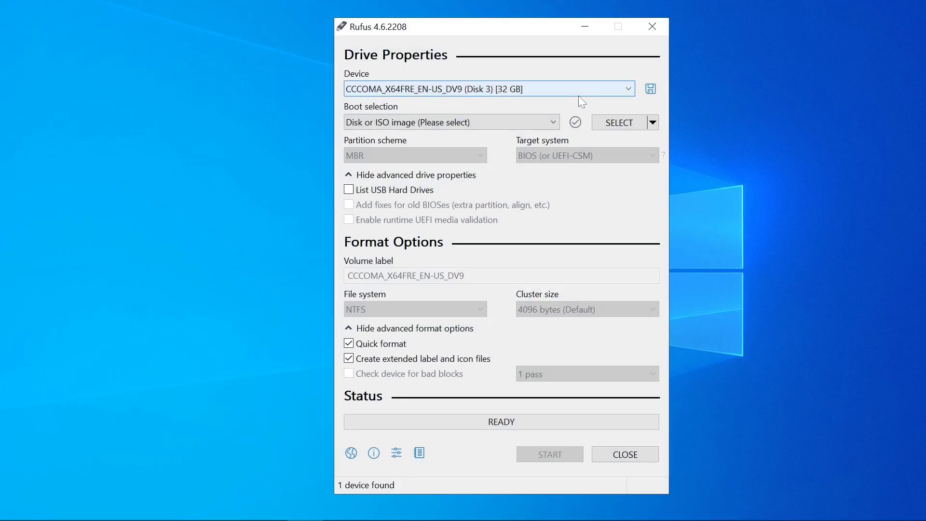
{"action": "left_click", "coordinate": [619, 123]}
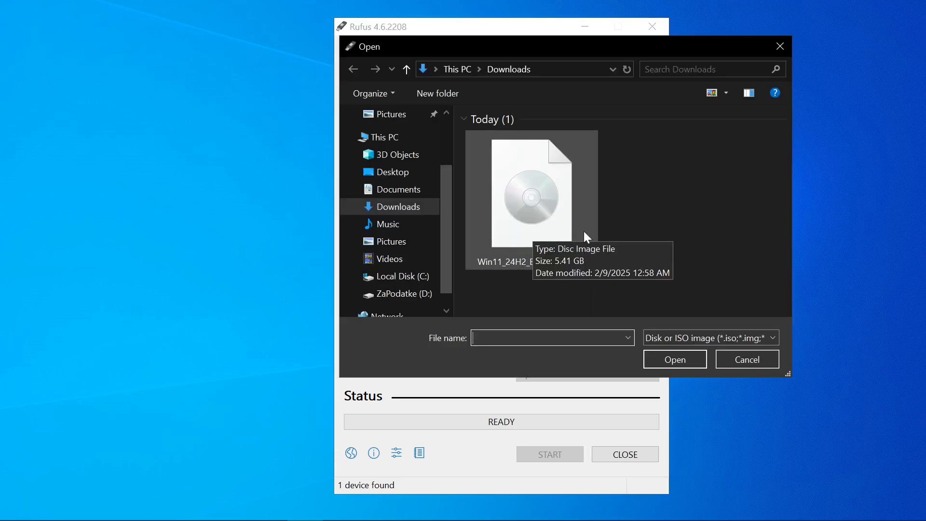
{"action": "left_click", "coordinate": [586, 233]}
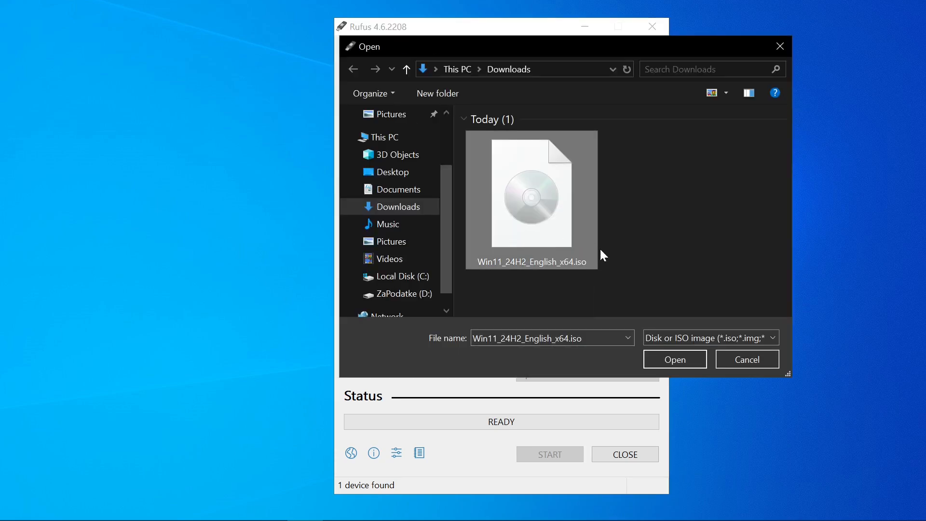
{"action": "left_click", "coordinate": [658, 362]}
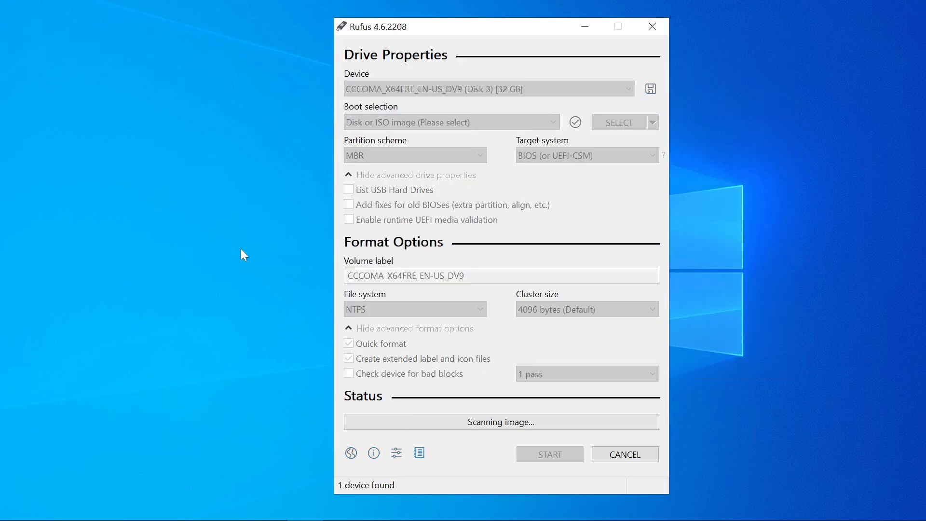
Set the partition scheme of the bootable drive to MBR
{"action": "left_click_drag", "start_coordinate": [478, 25], "coordinate": [475, 10]}
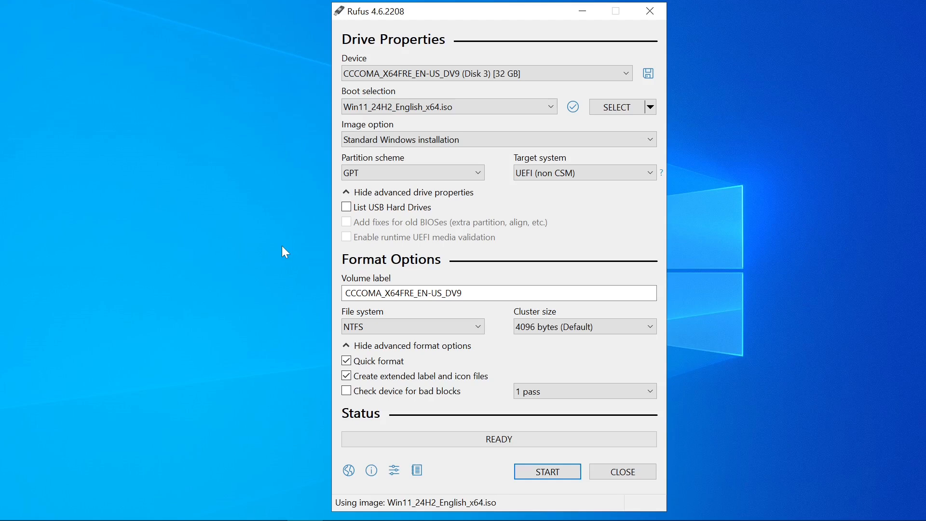
{"action": "left_click", "coordinate": [478, 172]}
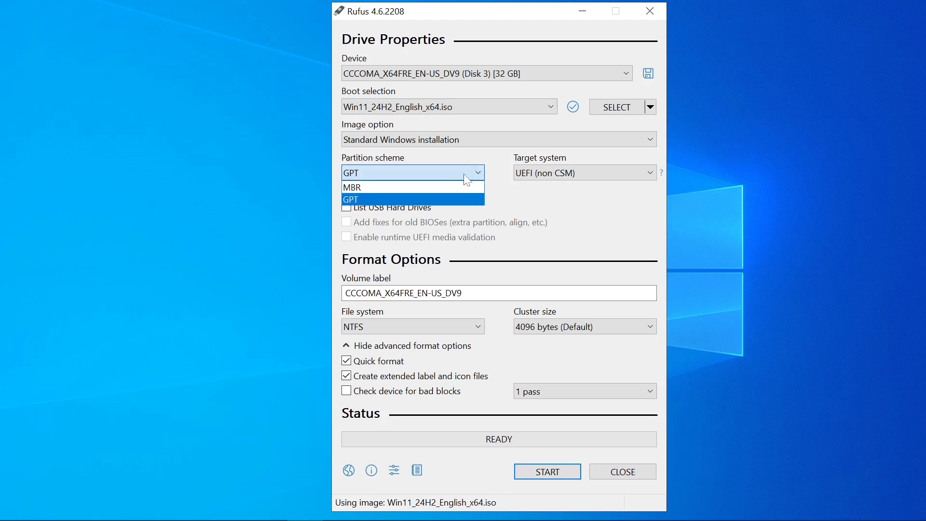
{"action": "left_click", "coordinate": [408, 188]}
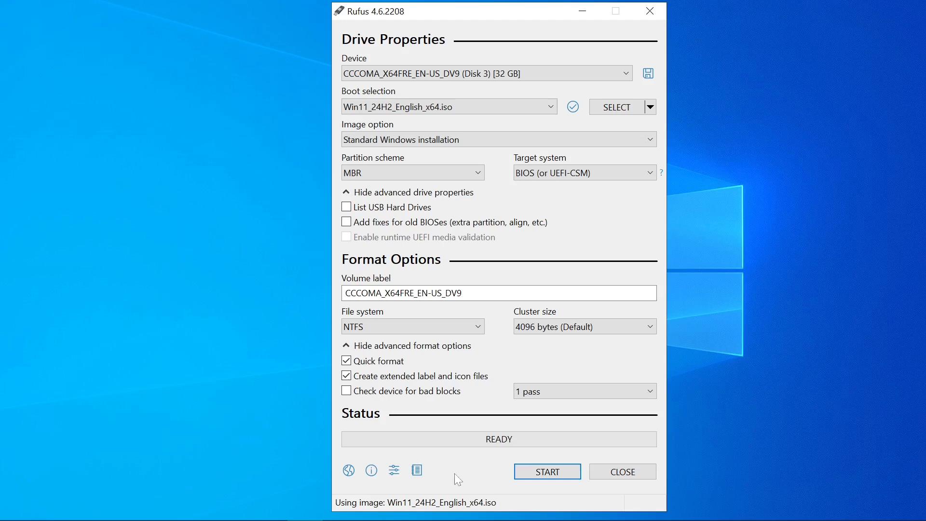
Write the USB drive with hardware and Microsoft account requirements removed, a local account, and data collection and BitLocker disabled, then close Rufus
{"action": "left_click", "coordinate": [545, 472]}
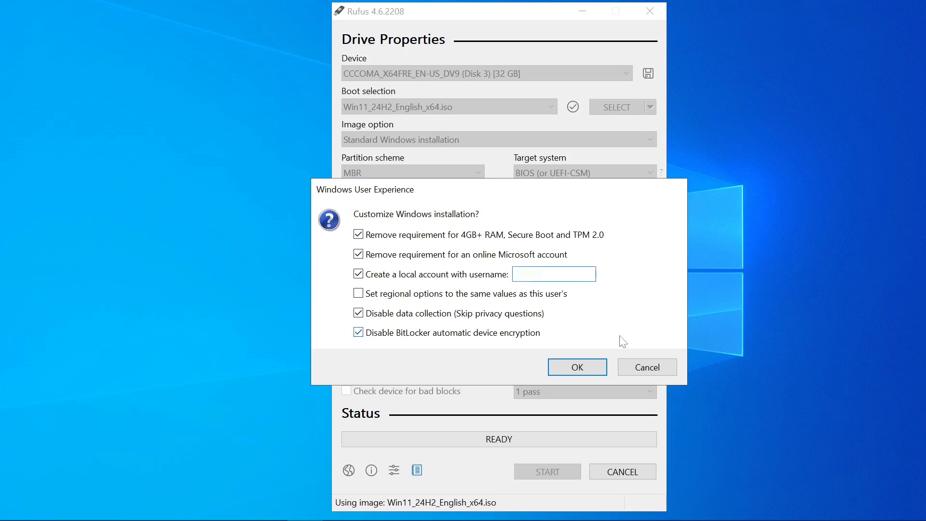
{"action": "left_click", "coordinate": [601, 372]}
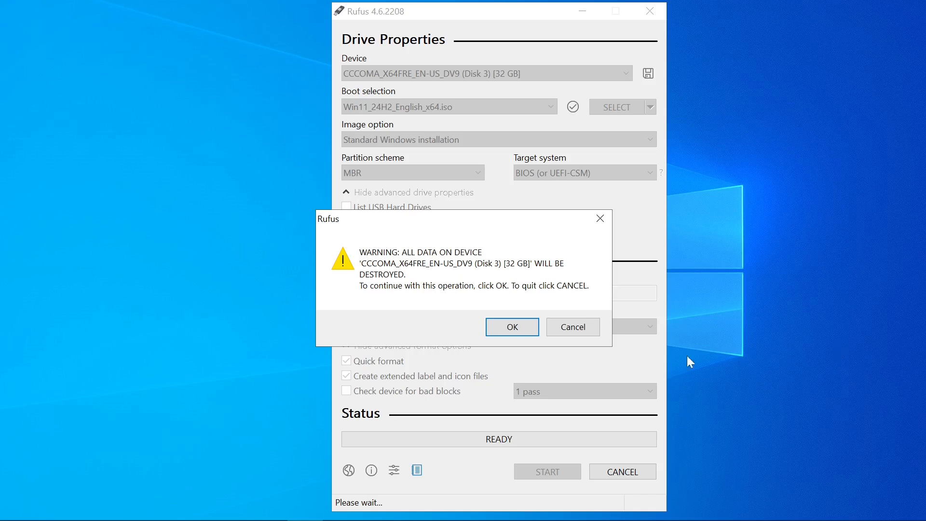
{"action": "left_click", "coordinate": [534, 333]}
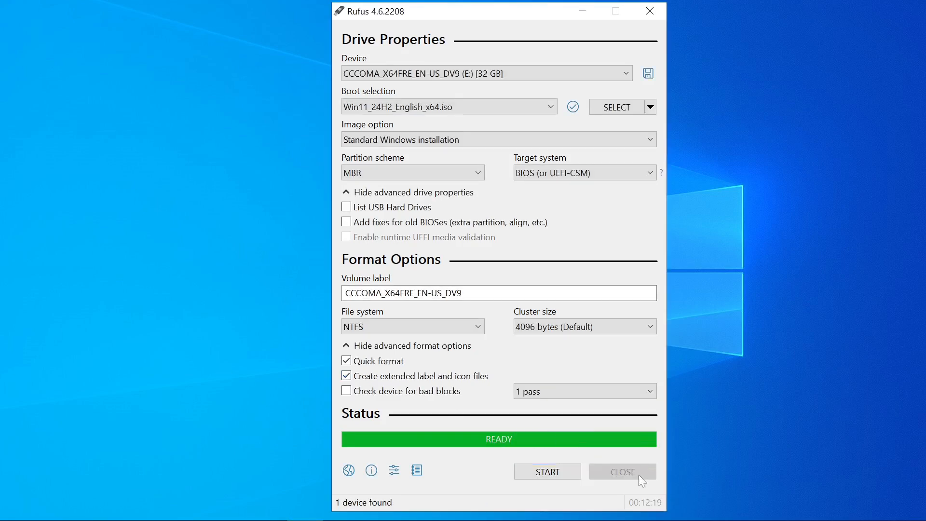
{"action": "left_click", "coordinate": [646, 470]}
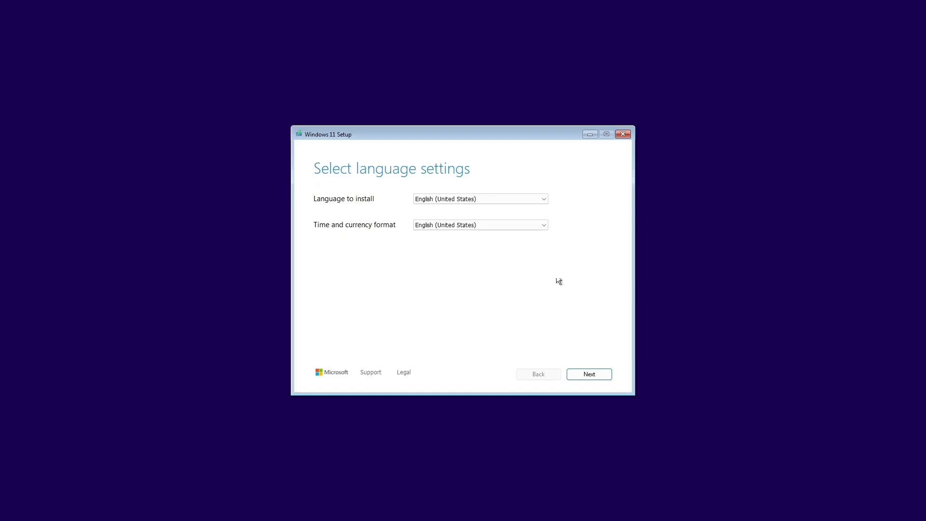
In Windows 11 Setup, accept English (United States) as the installation language and the time and currency format
{"action": "left_click", "coordinate": [543, 225]}
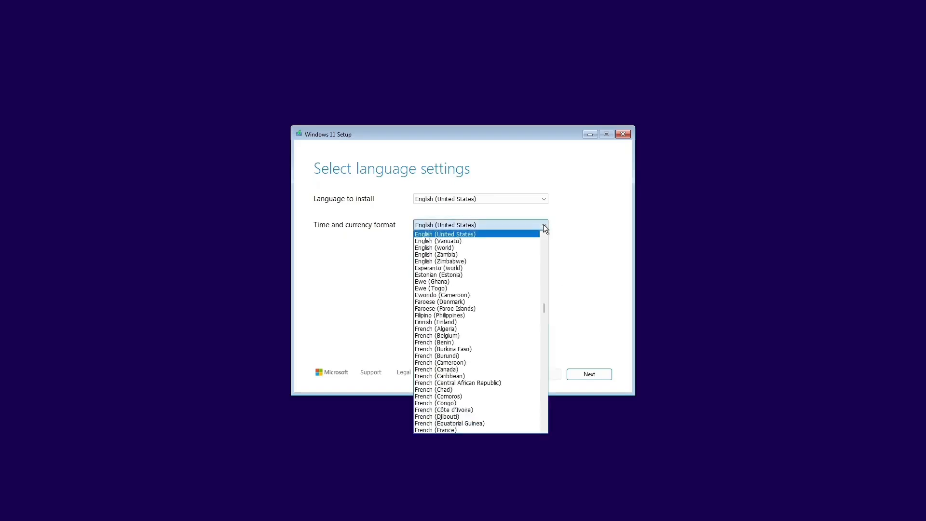
{"action": "left_click", "coordinate": [544, 226]}
{"action": "left_click", "coordinate": [598, 377]}
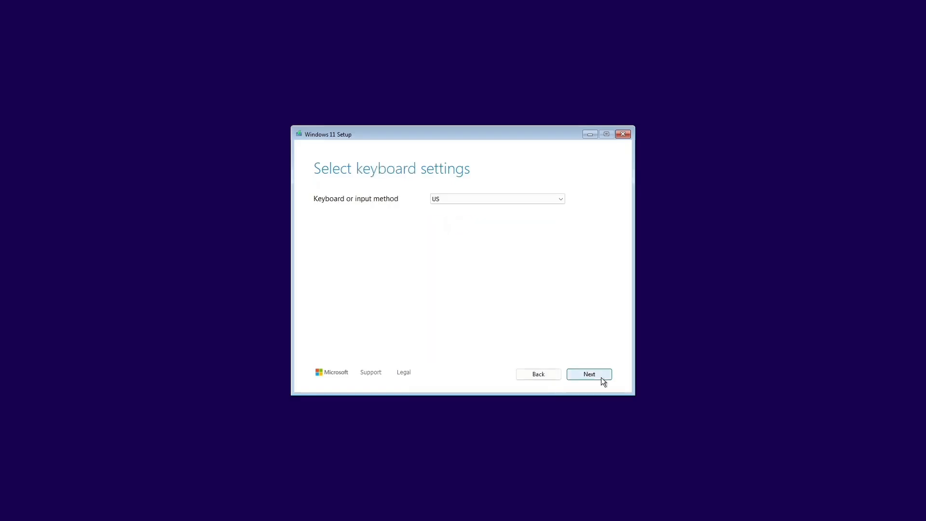
Accept the US keyboard layout and continue with the Windows 11 installation
{"action": "left_click", "coordinate": [560, 198]}
{"action": "left_click", "coordinate": [560, 198]}
{"action": "left_click", "coordinate": [600, 374]}
{"action": "left_click", "coordinate": [603, 376]}
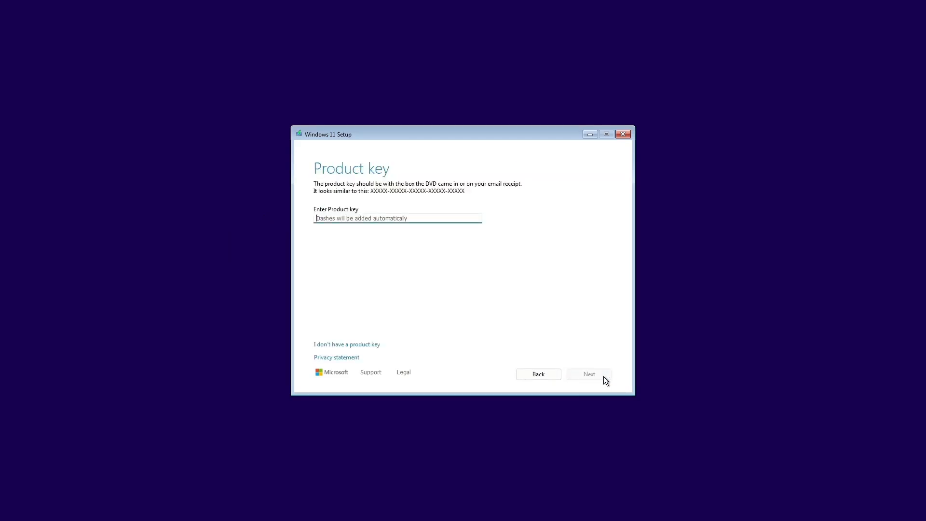
Proceed without a product key and choose the Windows 11 Home Single Language image to install
{"action": "left_click", "coordinate": [348, 345]}
{"action": "mouse_move", "coordinate": [607, 226]}
{"action": "left_mouse_down"}
{"action": "mouse_move", "coordinate": [608, 243]}
{"action": "mouse_move", "coordinate": [608, 221]}
{"action": "left_mouse_up"}
{"action": "left_click", "coordinate": [376, 241]}
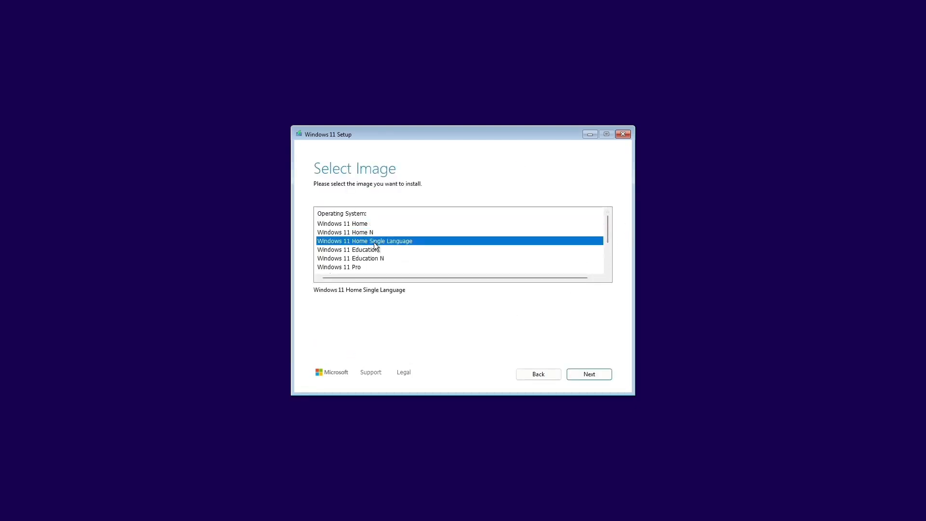
{"action": "left_click", "coordinate": [362, 267]}
{"action": "left_click", "coordinate": [399, 242]}
{"action": "left_click", "coordinate": [576, 374]}
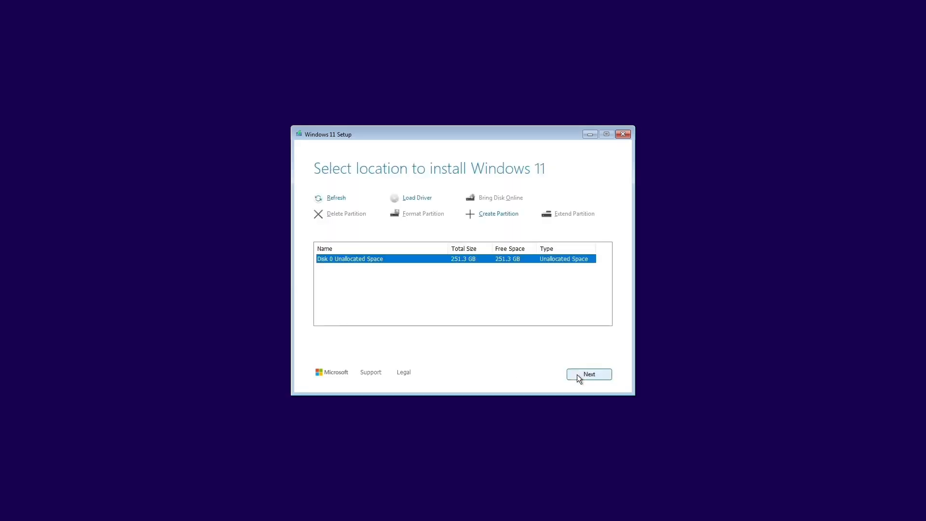
Use Disk 0 Unallocated Space as the install location and start the Windows 11 installation
{"action": "left_click", "coordinate": [600, 378]}
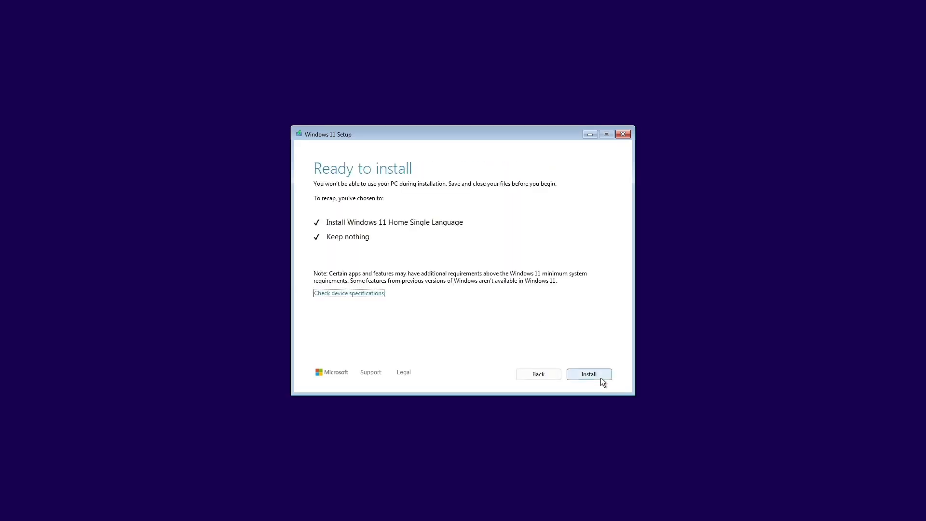
{"action": "left_click", "coordinate": [600, 378]}
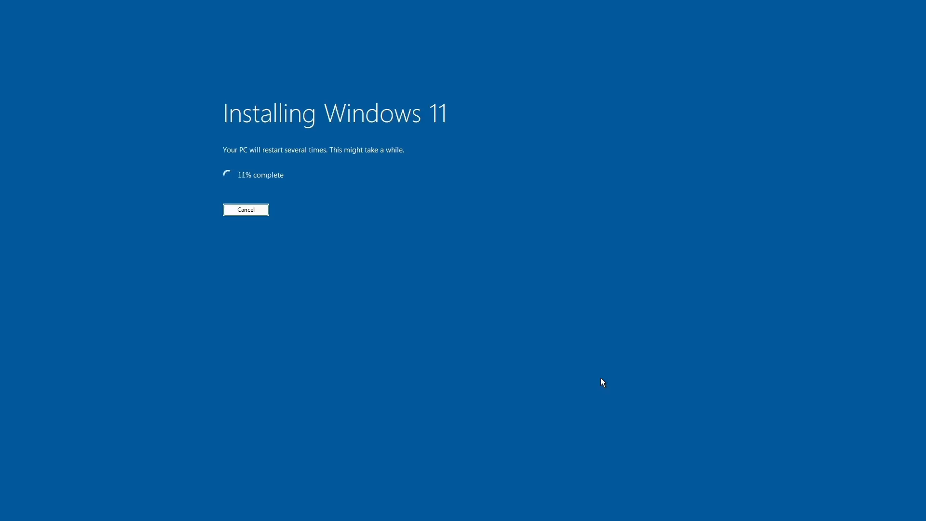